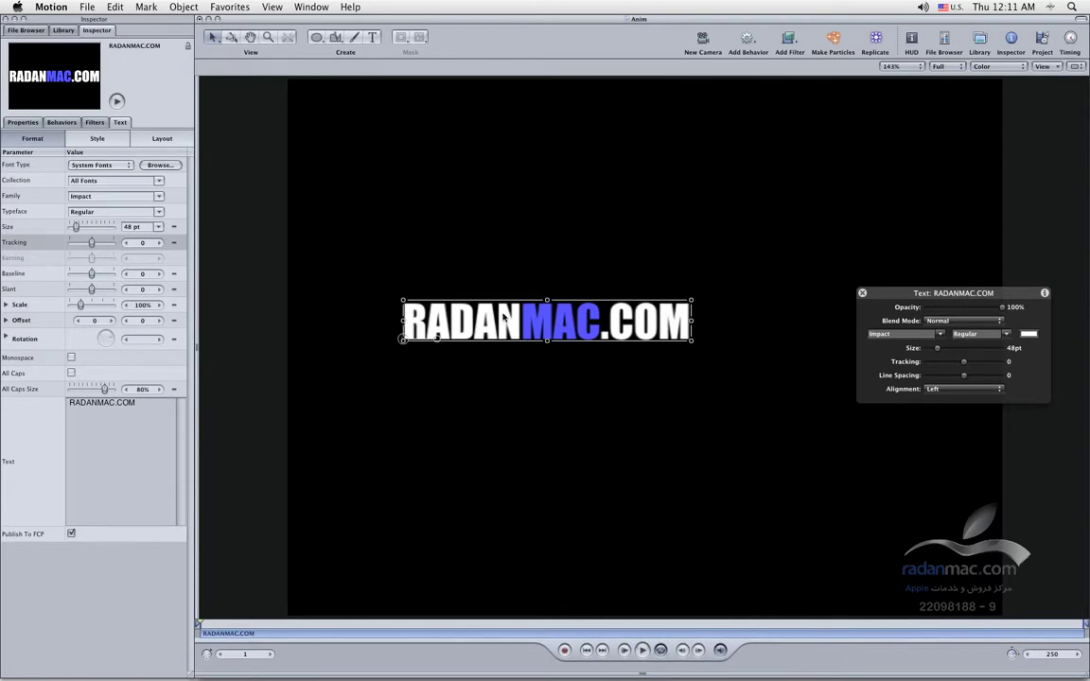
Record live keyframes for the RADANMAC.COM text by moving it and varying its font size during playback
{"action": "left_click", "coordinate": [564, 651]}
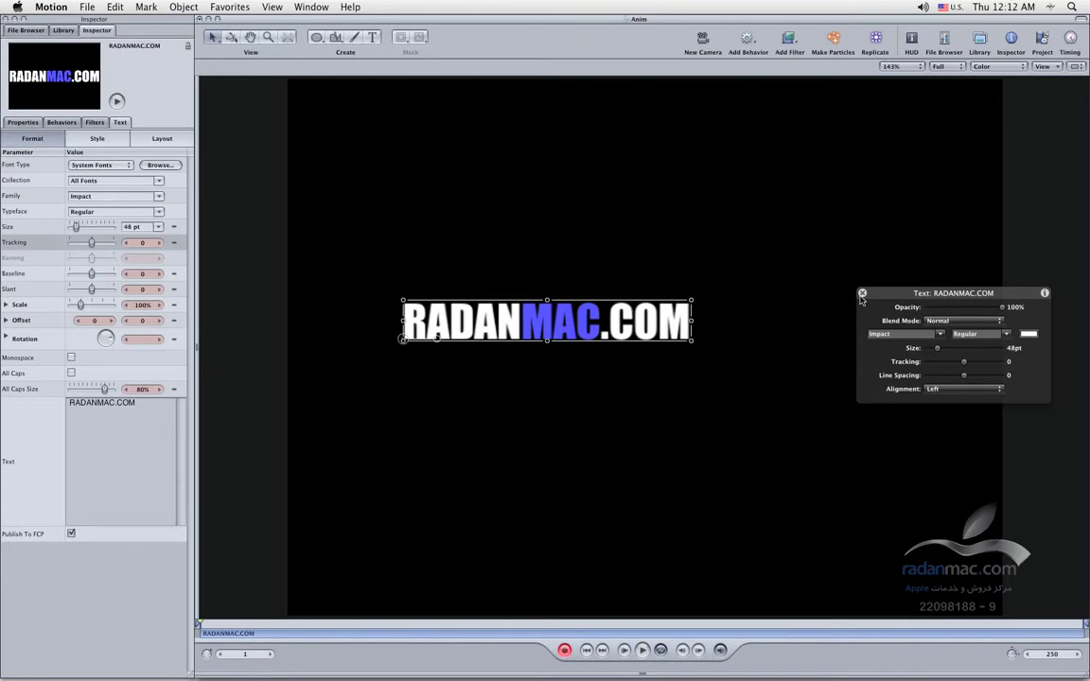
{"action": "key", "text": "space"}
{"action": "mouse_move", "coordinate": [459, 335]}
{"action": "left_mouse_down"}
{"action": "mouse_move", "coordinate": [486, 351]}
{"action": "mouse_move", "coordinate": [470, 295]}
{"action": "mouse_move", "coordinate": [482, 339]}
{"action": "mouse_move", "coordinate": [539, 318]}
{"action": "mouse_move", "coordinate": [513, 295]}
{"action": "left_mouse_up"}
{"action": "mouse_move", "coordinate": [938, 348]}
{"action": "left_mouse_down"}
{"action": "mouse_move", "coordinate": [958, 351]}
{"action": "mouse_move", "coordinate": [947, 349]}
{"action": "left_mouse_up"}
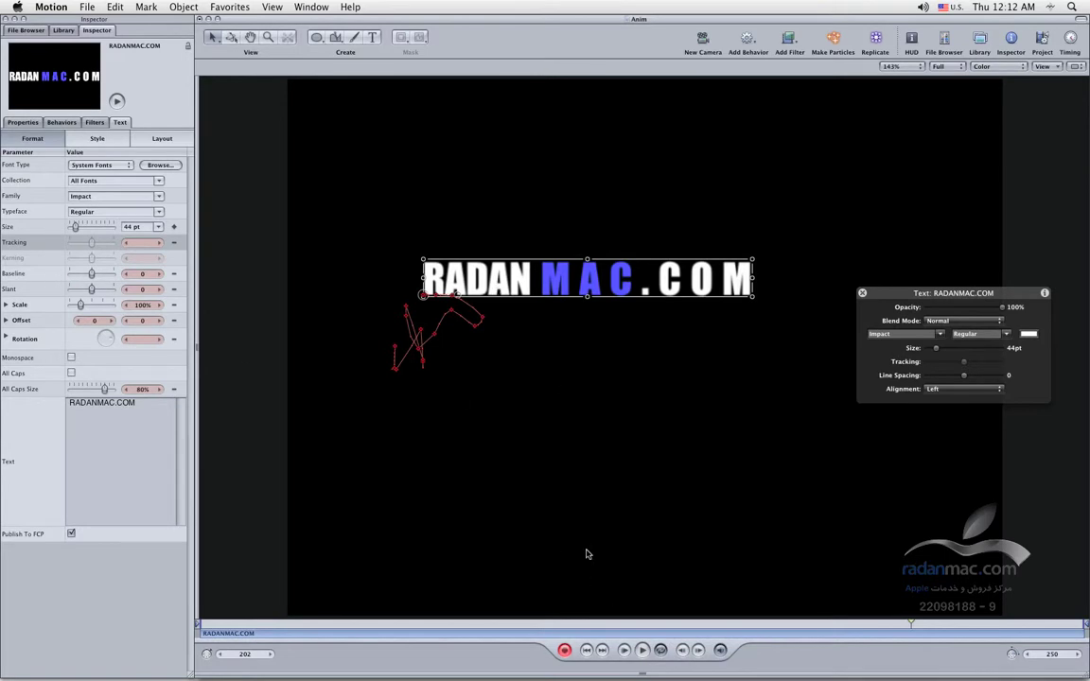
Set the recording options to not record keyframes during playback, with keyframe thinning off
{"action": "double_click", "coordinate": [564, 650]}
{"action": "left_click_drag", "start_coordinate": [474, 158], "coordinate": [480, 471]}
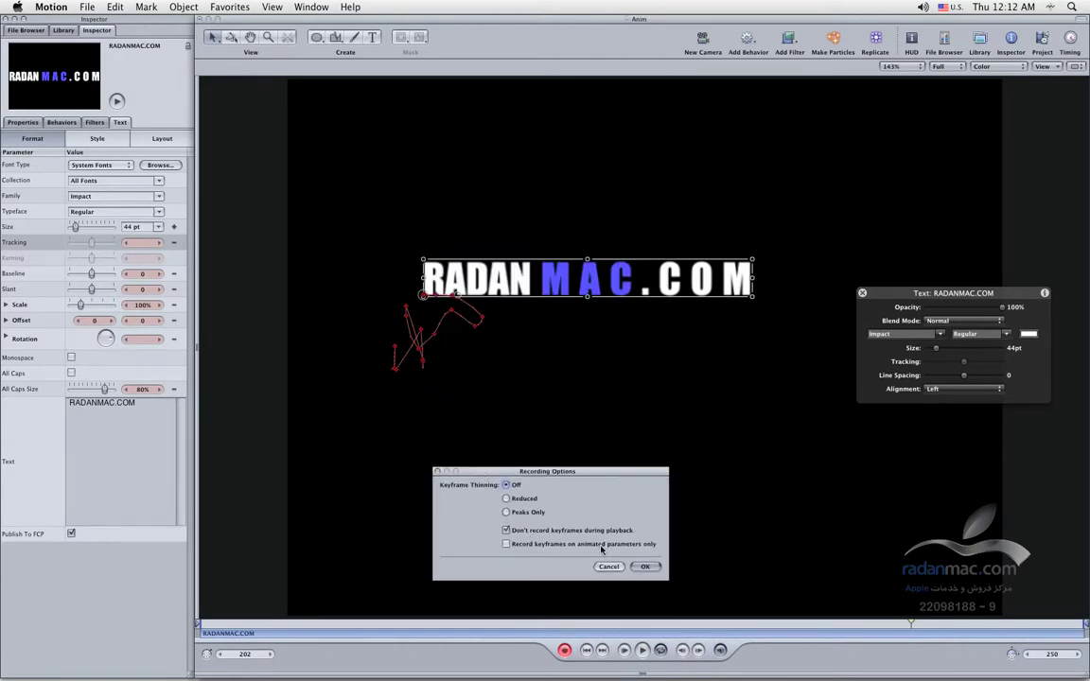
{"action": "left_click", "coordinate": [644, 566]}
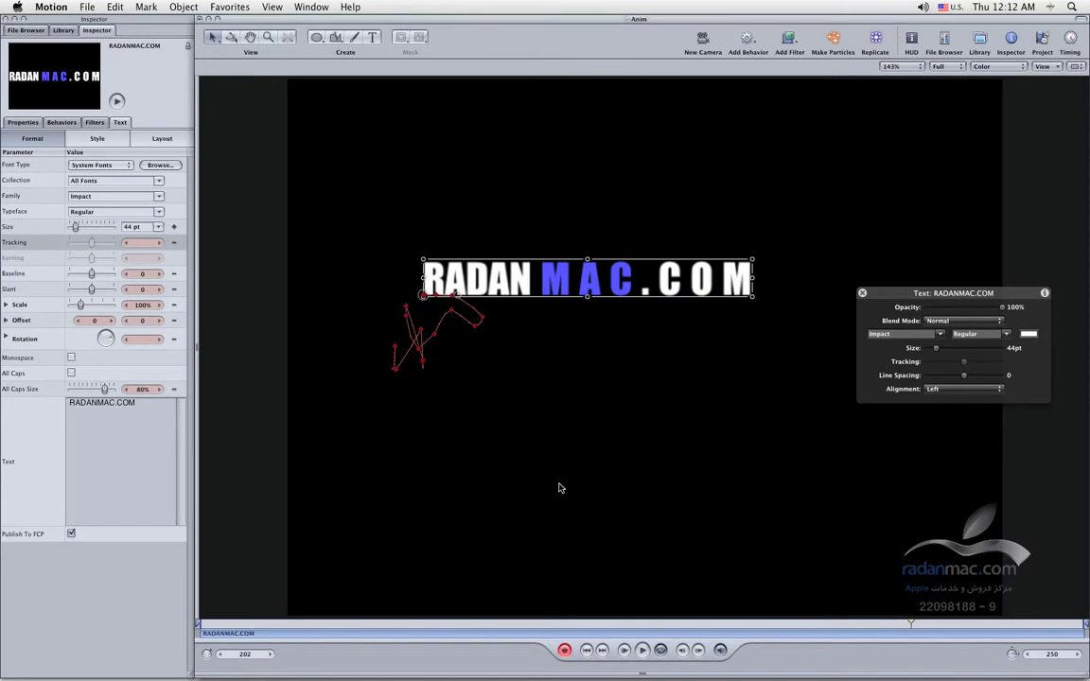
Turn on the recording option that limits keyframes to animated parameters only
{"action": "double_click", "coordinate": [565, 651]}
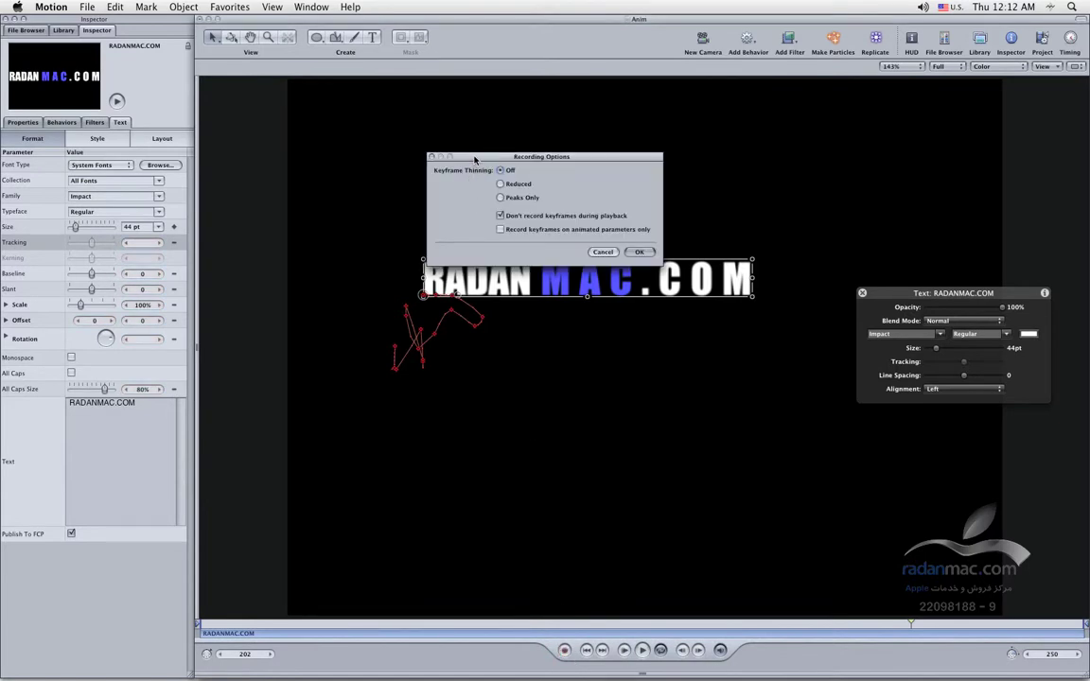
{"action": "left_click_drag", "start_coordinate": [472, 166], "coordinate": [475, 409]}
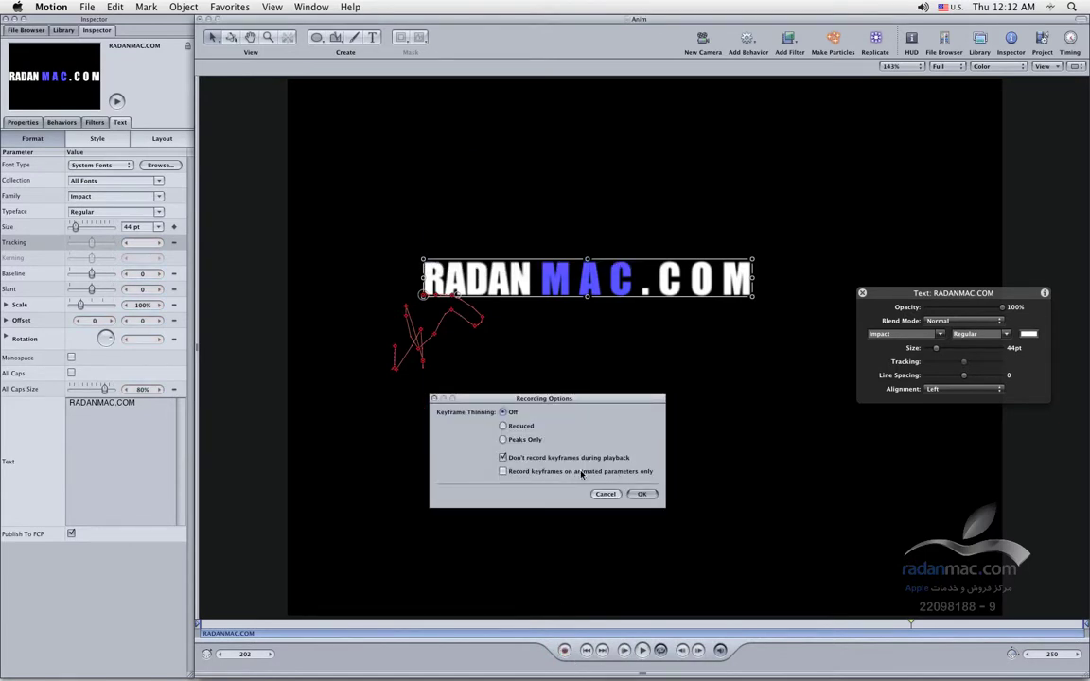
{"action": "key", "text": "Return"}
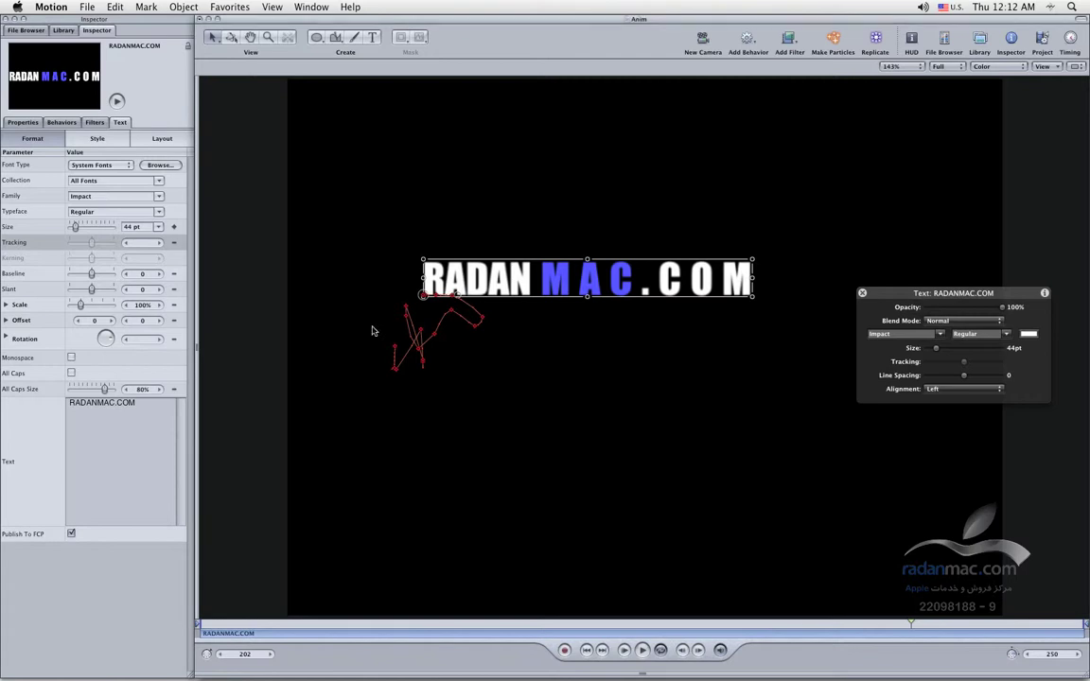
With the text's transform properties shown and recording on, rotate the text about 27.8° around Z, and undo the rotation
{"action": "left_click", "coordinate": [23, 122]}
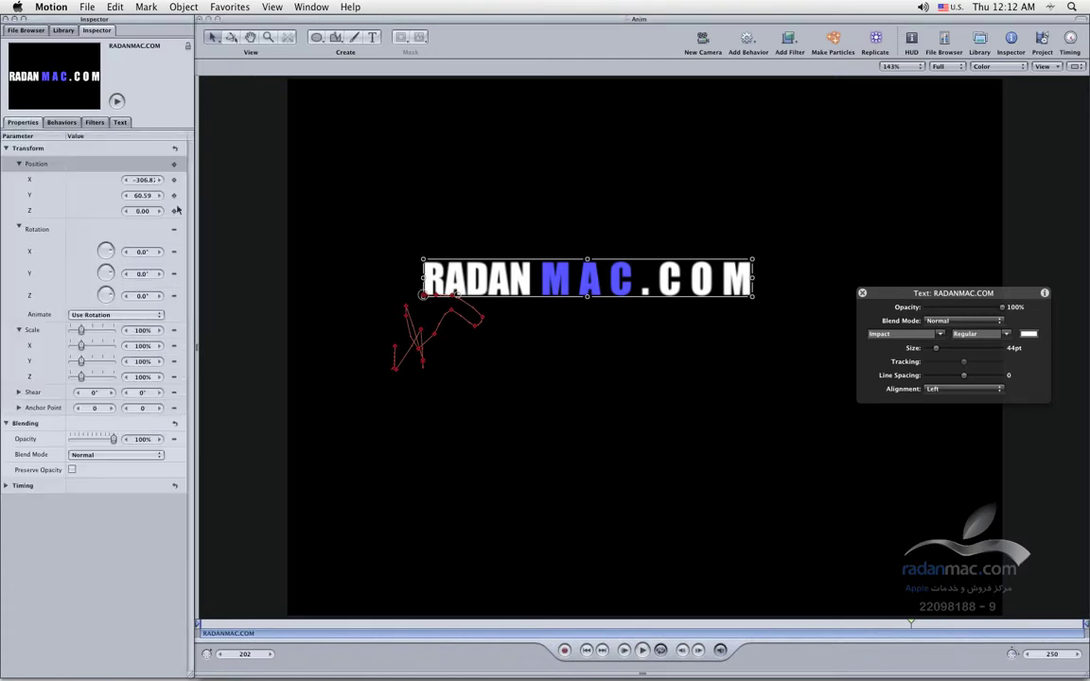
{"action": "key", "text": "a"}
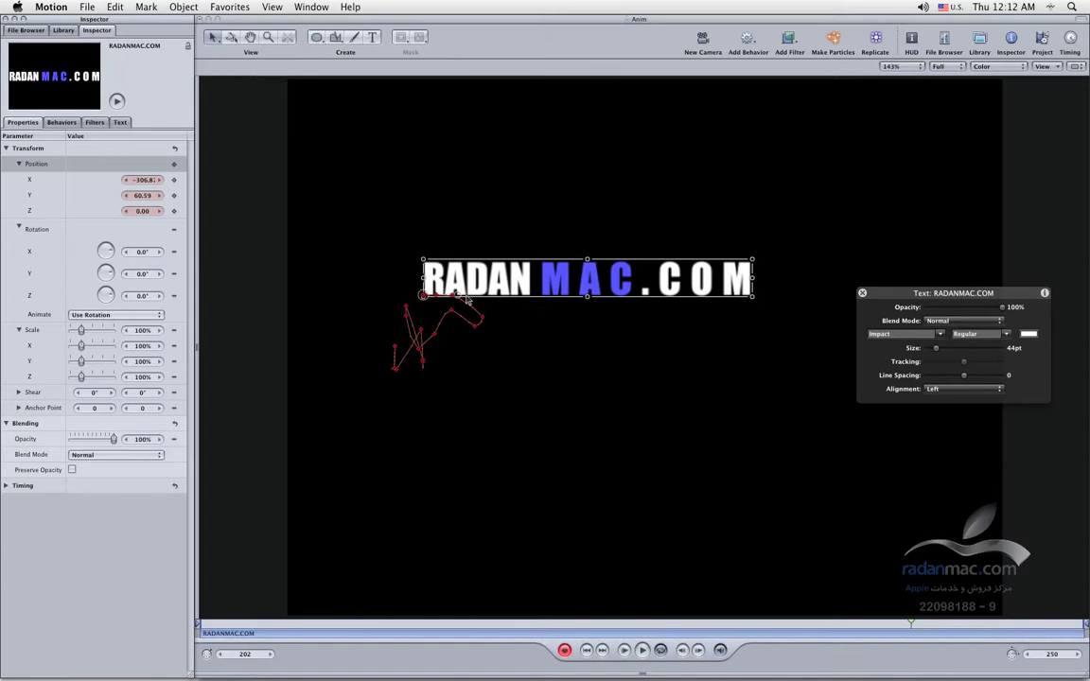
{"action": "left_click_drag", "start_coordinate": [461, 299], "coordinate": [481, 270]}
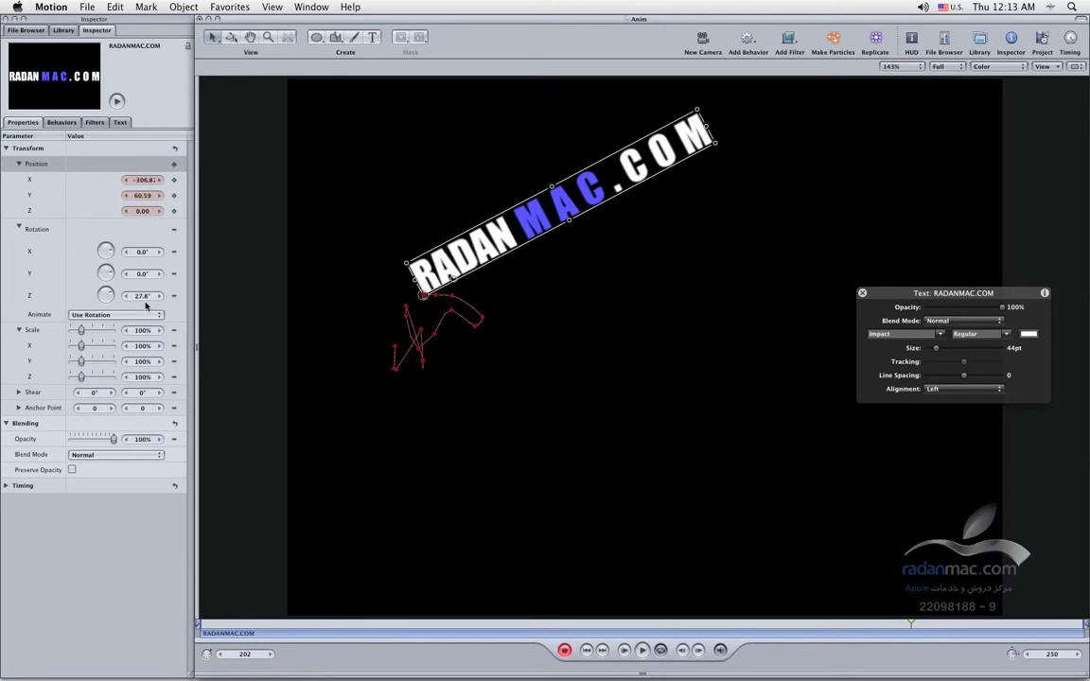
{"action": "key", "text": "super+z"}
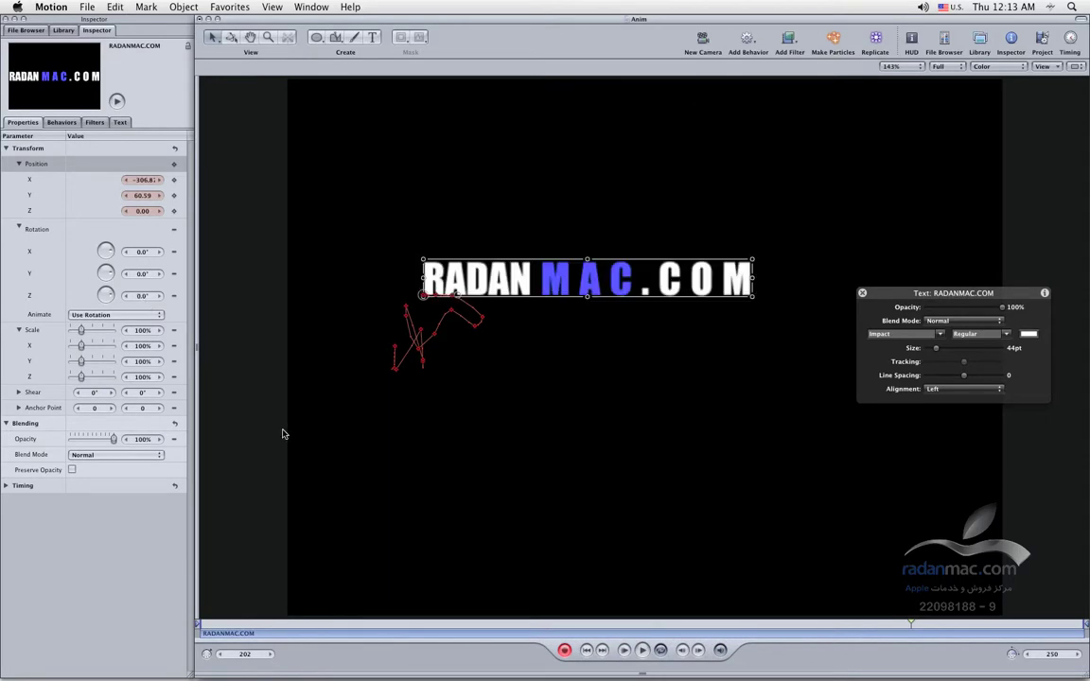
Turn off recording on animated parameters only, and record a Z rotation of about 27.4° for the text at frame 202
{"action": "double_click", "coordinate": [565, 651]}
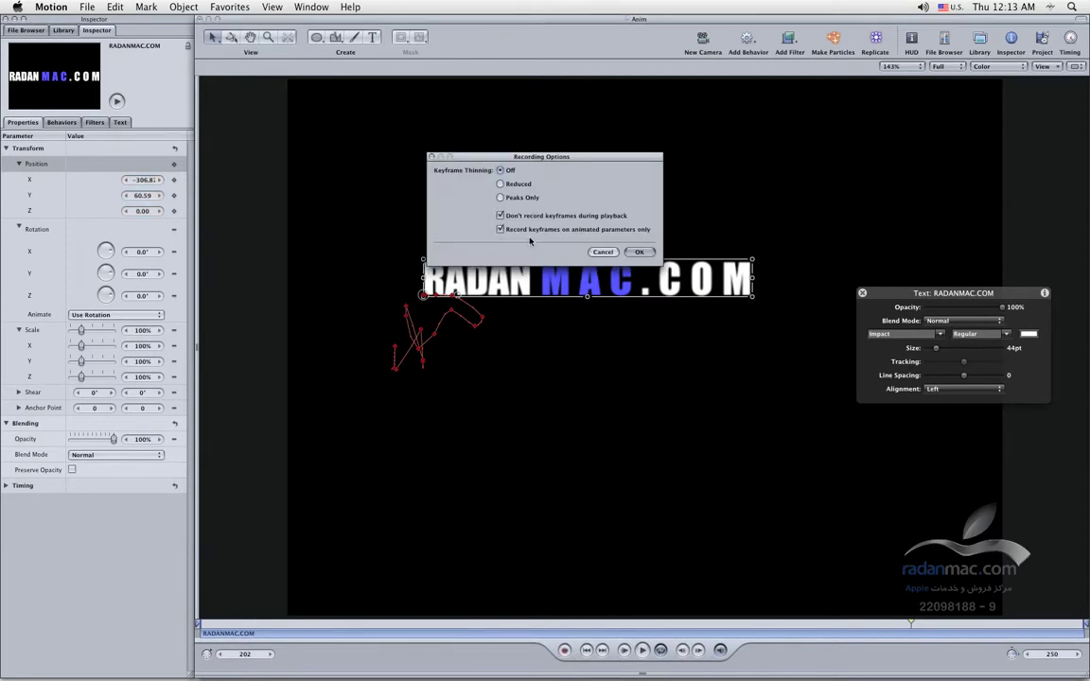
{"action": "key", "text": "Return"}
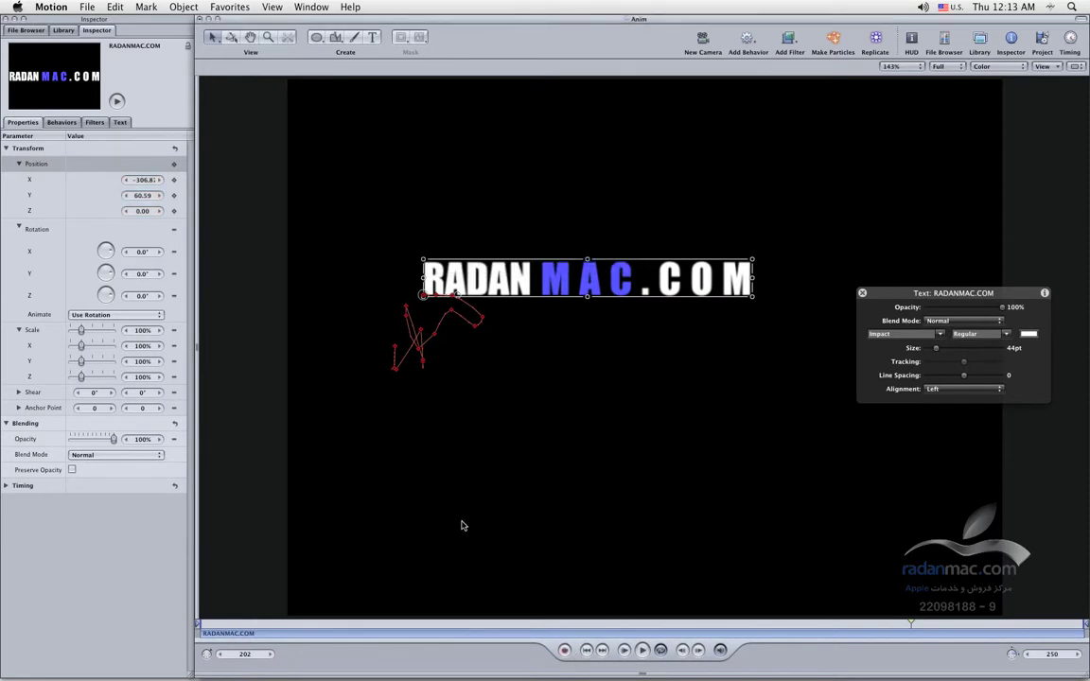
{"action": "key", "text": "a"}
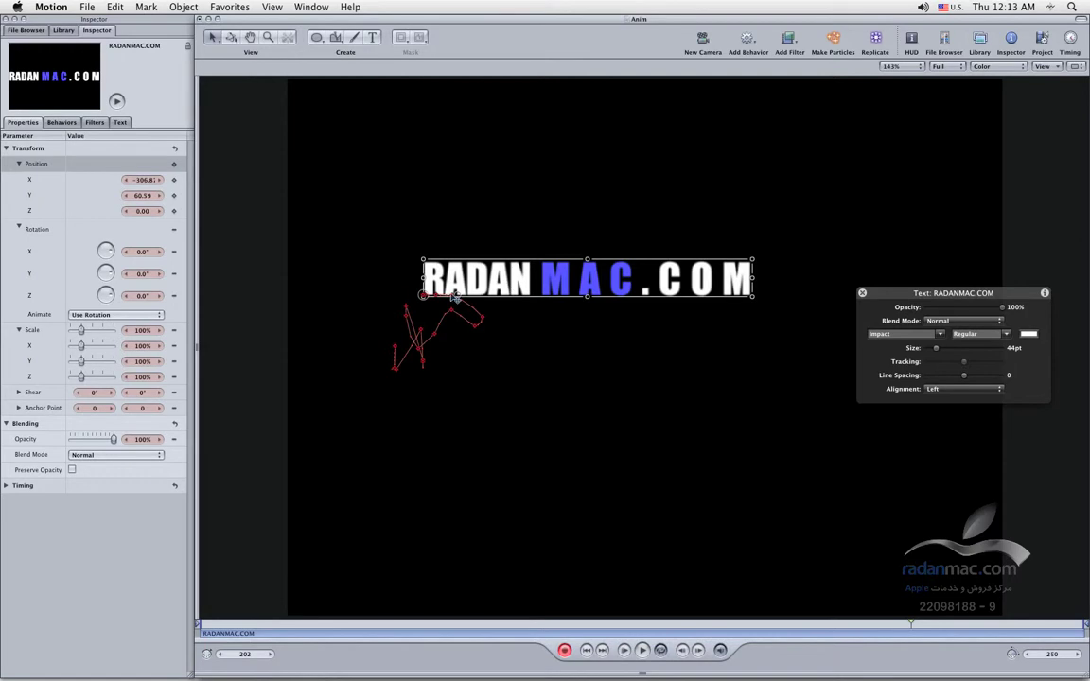
{"action": "left_click_drag", "start_coordinate": [457, 296], "coordinate": [431, 298]}
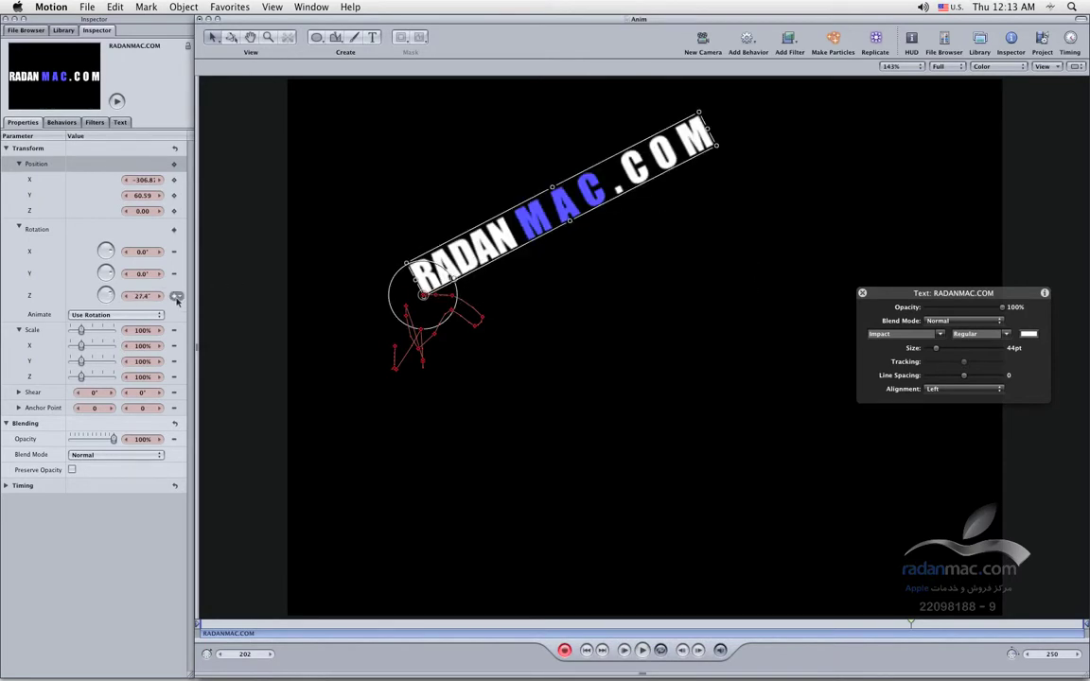
Reset the text's transform parameters at frame 1 and move it to about X -415.9, Y 190.14
{"action": "key", "text": "Home"}
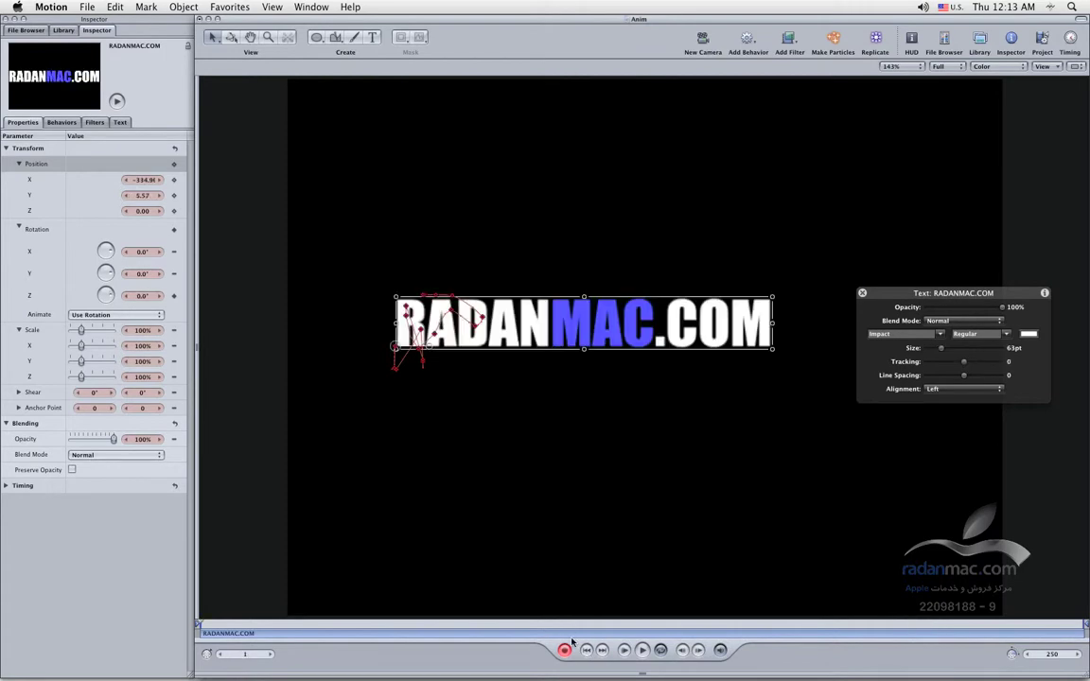
{"action": "left_click", "coordinate": [175, 149]}
{"action": "left_click_drag", "start_coordinate": [817, 336], "coordinate": [516, 330]}
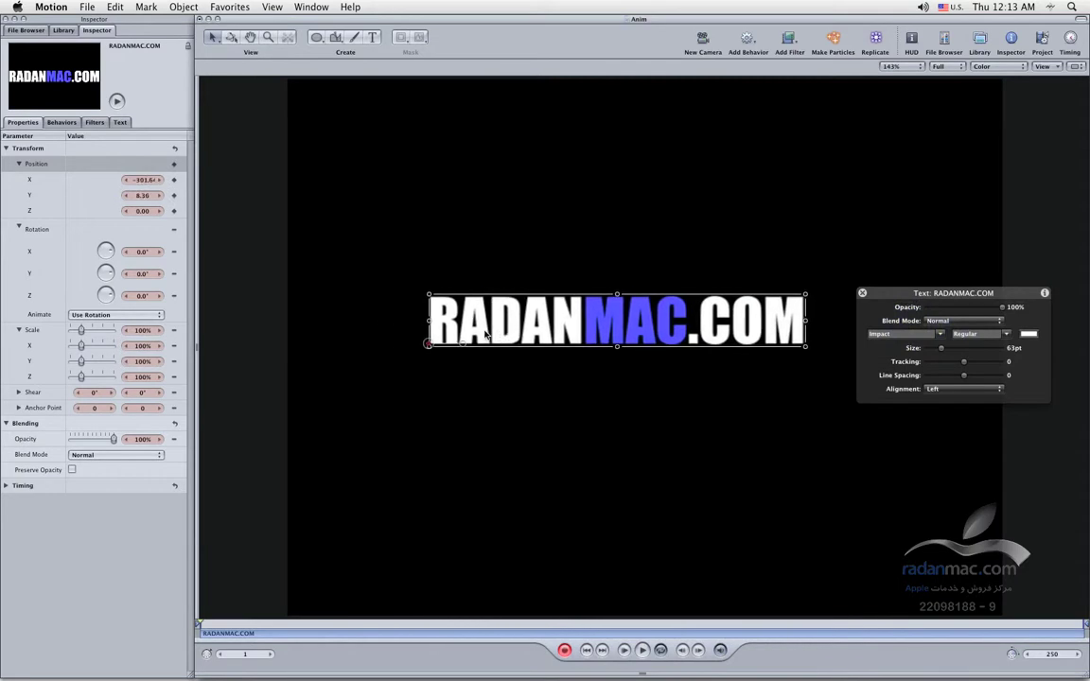
Play back the text animation, stop it, and replay it from the first frame to review the recorded changes
{"action": "left_click", "coordinate": [643, 652]}
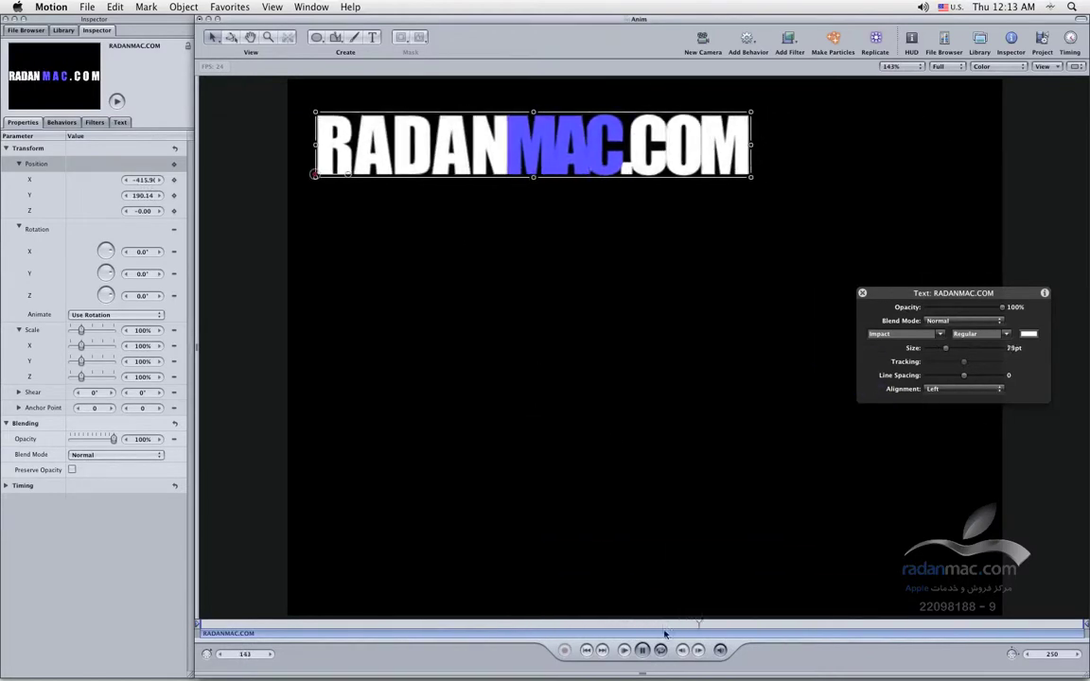
{"action": "key", "text": "space"}
{"action": "key", "text": "a"}
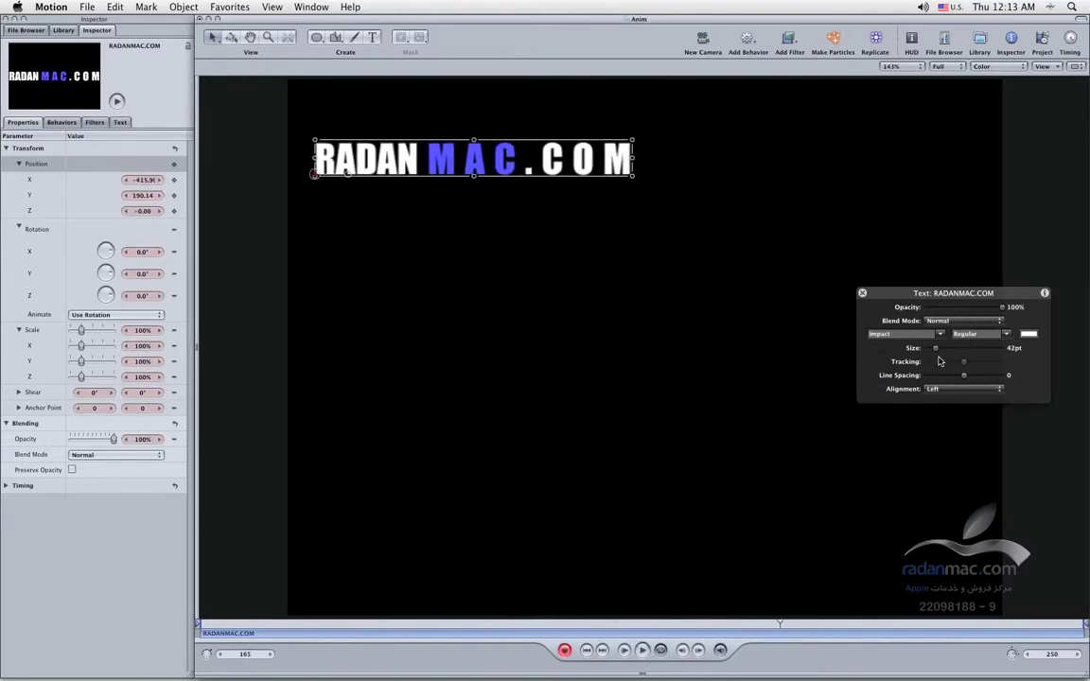
{"action": "left_click", "coordinate": [586, 650]}
{"action": "left_click", "coordinate": [641, 650]}
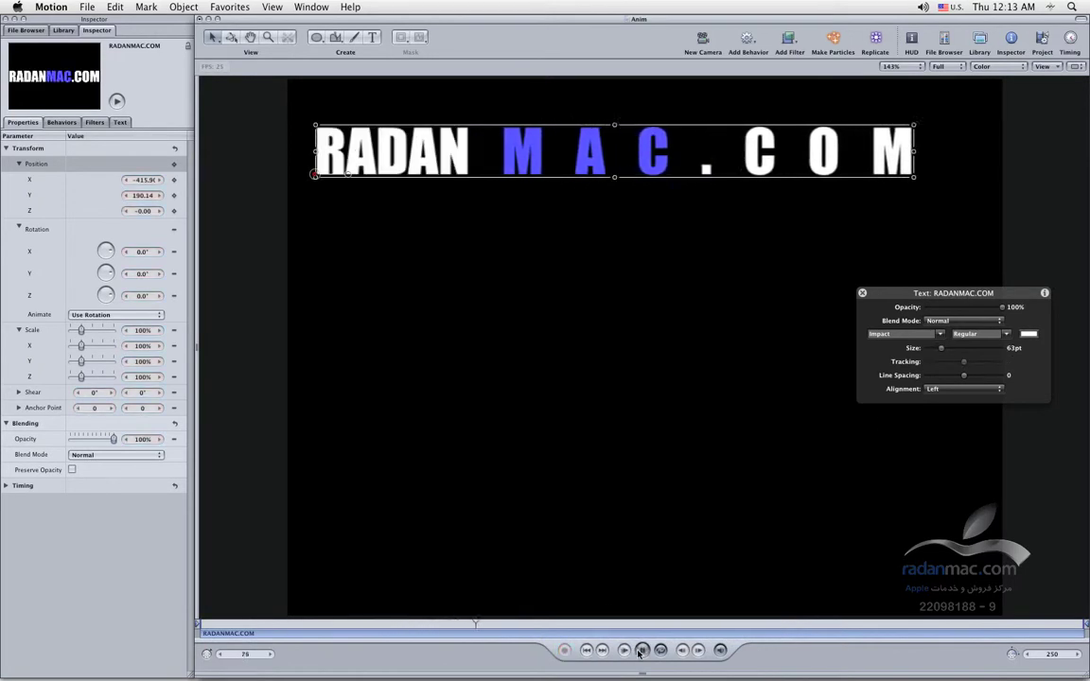
{"action": "key", "text": "a"}
Display the RADANMAC.COM animation curves in the Keyframe Editor, fitted to the full project duration
{"action": "key", "text": "F6"}
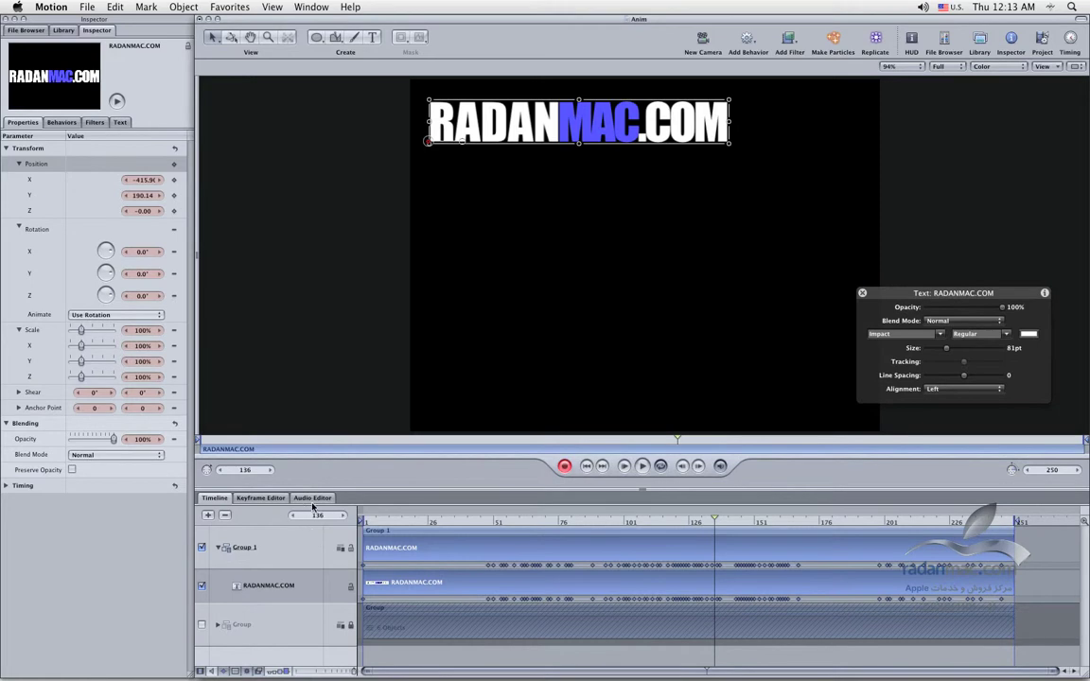
{"action": "left_click", "coordinate": [261, 498]}
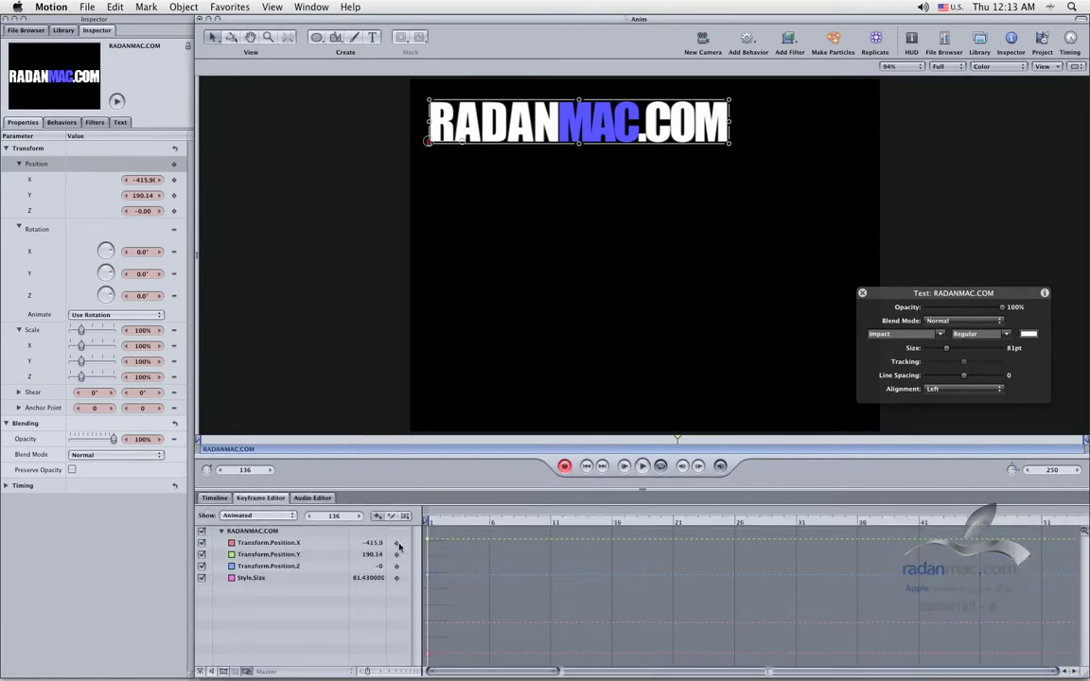
{"action": "left_click", "coordinate": [262, 534]}
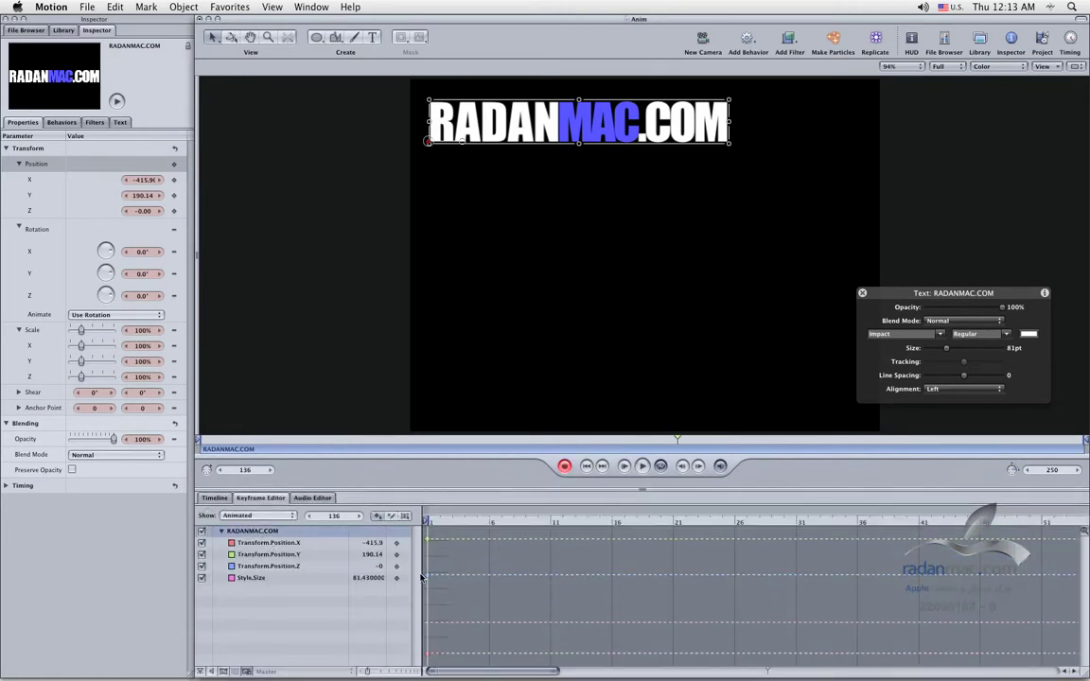
{"action": "key", "text": "shift+z"}
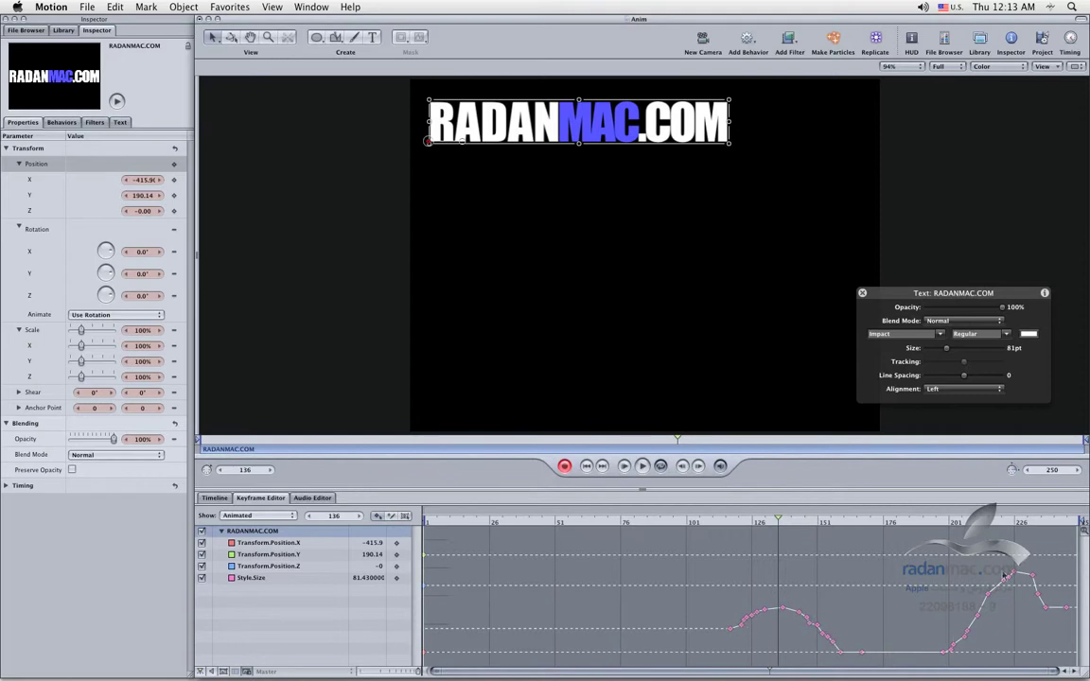
Set keyframe thinning to Peaks Only and allow keyframes to be recorded during playback in the recording options
{"action": "key", "text": "alt+a"}
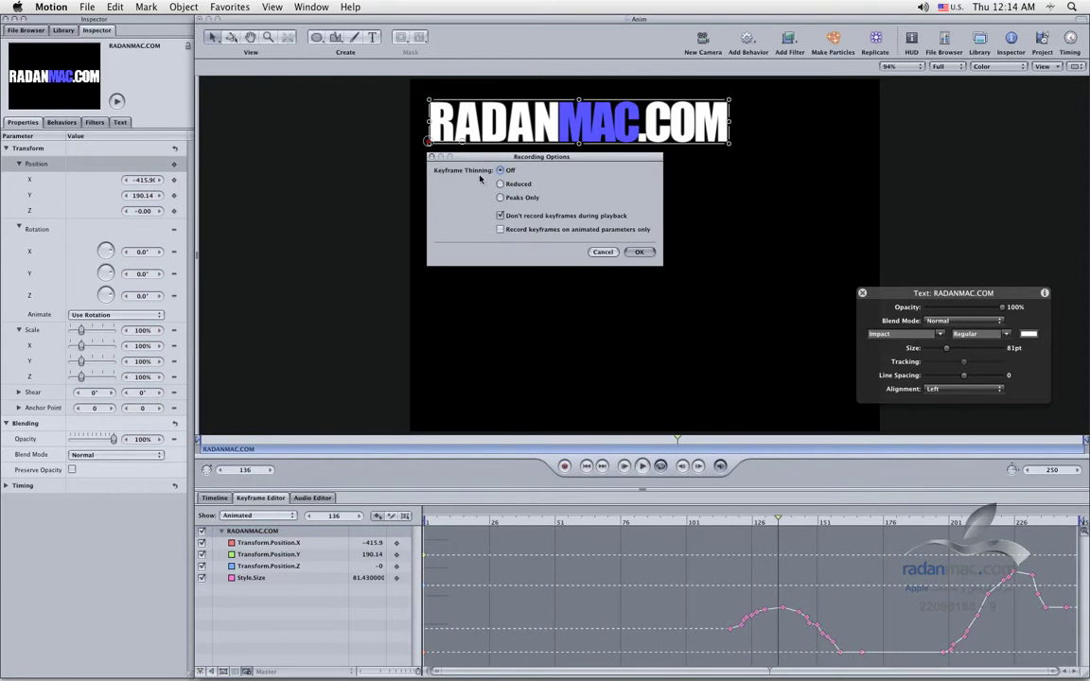
{"action": "left_click_drag", "start_coordinate": [480, 163], "coordinate": [381, 430]}
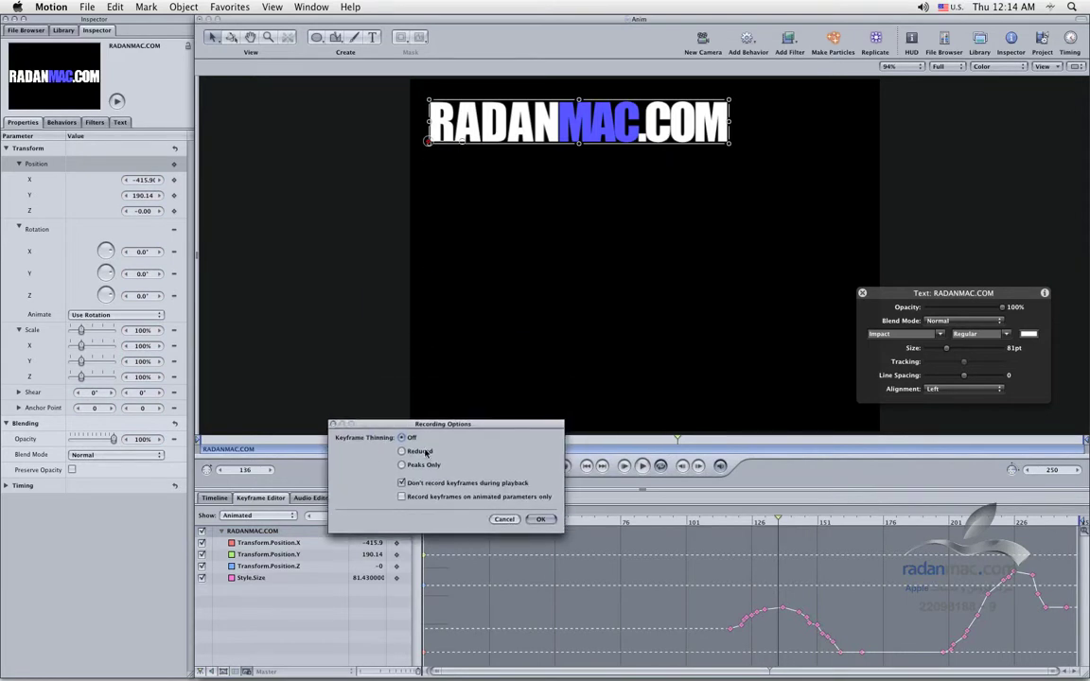
{"action": "left_click", "coordinate": [420, 452]}
{"action": "left_click", "coordinate": [420, 465]}
{"action": "left_click", "coordinate": [538, 520]}
Record a wavy position path for the text during playback from frame 1, ending at about X -221, Y 103, and turn recording off
{"action": "left_click", "coordinate": [586, 465]}
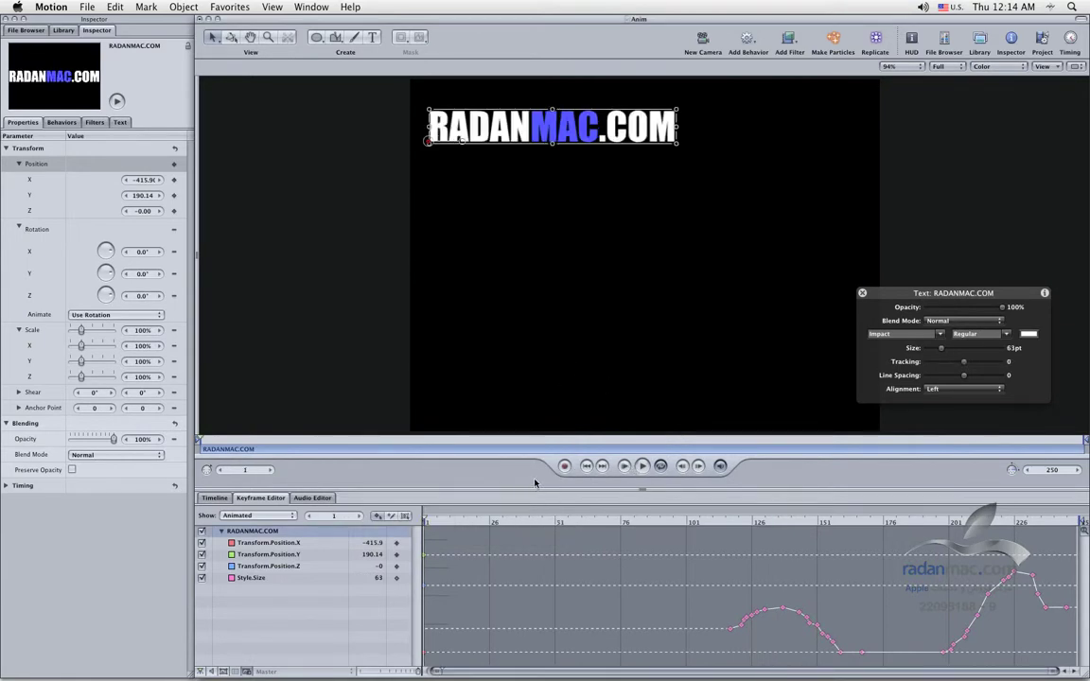
{"action": "left_click", "coordinate": [564, 465]}
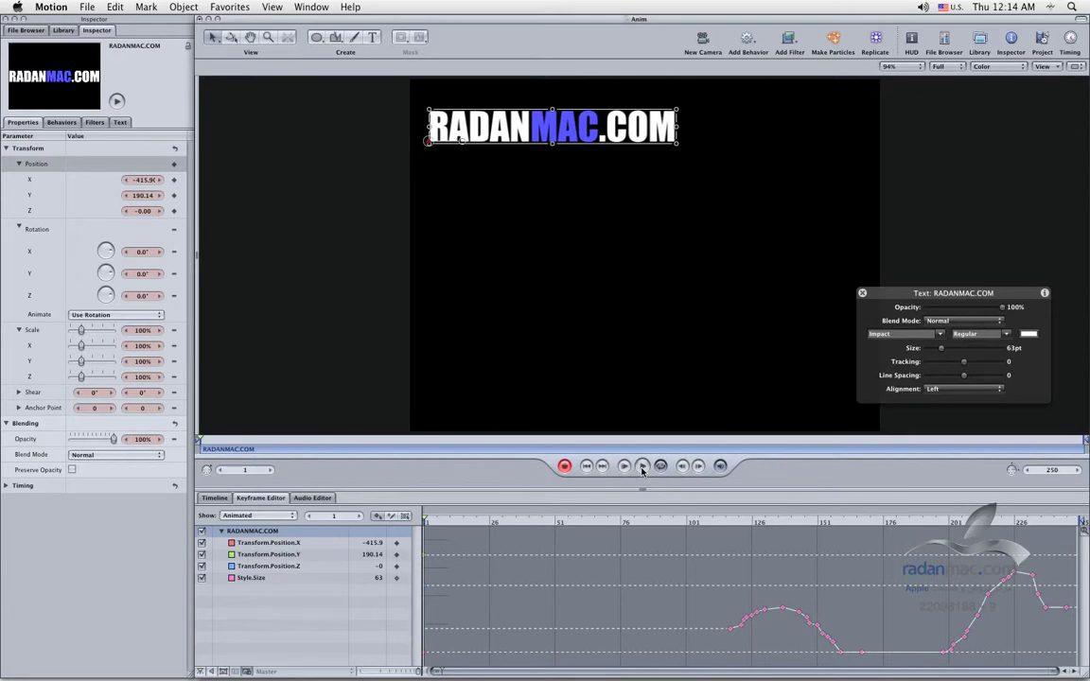
{"action": "left_click", "coordinate": [642, 465]}
{"action": "mouse_move", "coordinate": [511, 132]}
{"action": "left_mouse_down"}
{"action": "mouse_move", "coordinate": [503, 255]}
{"action": "mouse_move", "coordinate": [523, 212]}
{"action": "mouse_move", "coordinate": [576, 280]}
{"action": "mouse_move", "coordinate": [609, 257]}
{"action": "mouse_move", "coordinate": [625, 301]}
{"action": "mouse_move", "coordinate": [662, 228]}
{"action": "mouse_move", "coordinate": [679, 300]}
{"action": "mouse_move", "coordinate": [704, 297]}
{"action": "mouse_move", "coordinate": [724, 267]}
{"action": "mouse_move", "coordinate": [689, 202]}
{"action": "mouse_move", "coordinate": [629, 161]}
{"action": "left_mouse_up"}
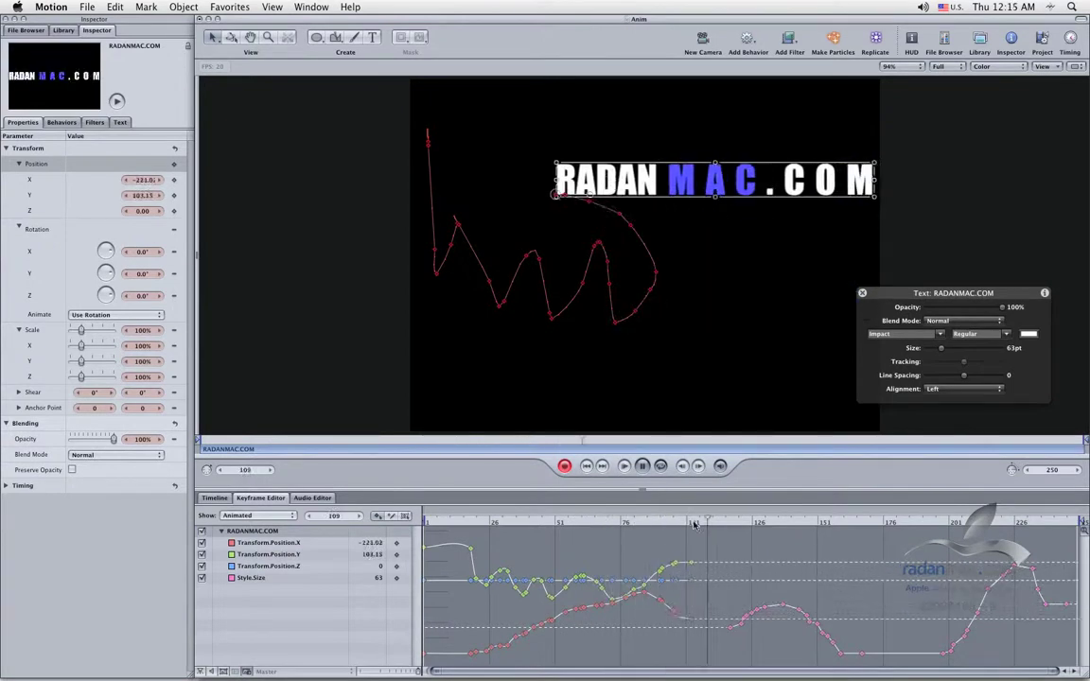
{"action": "left_click", "coordinate": [645, 468]}
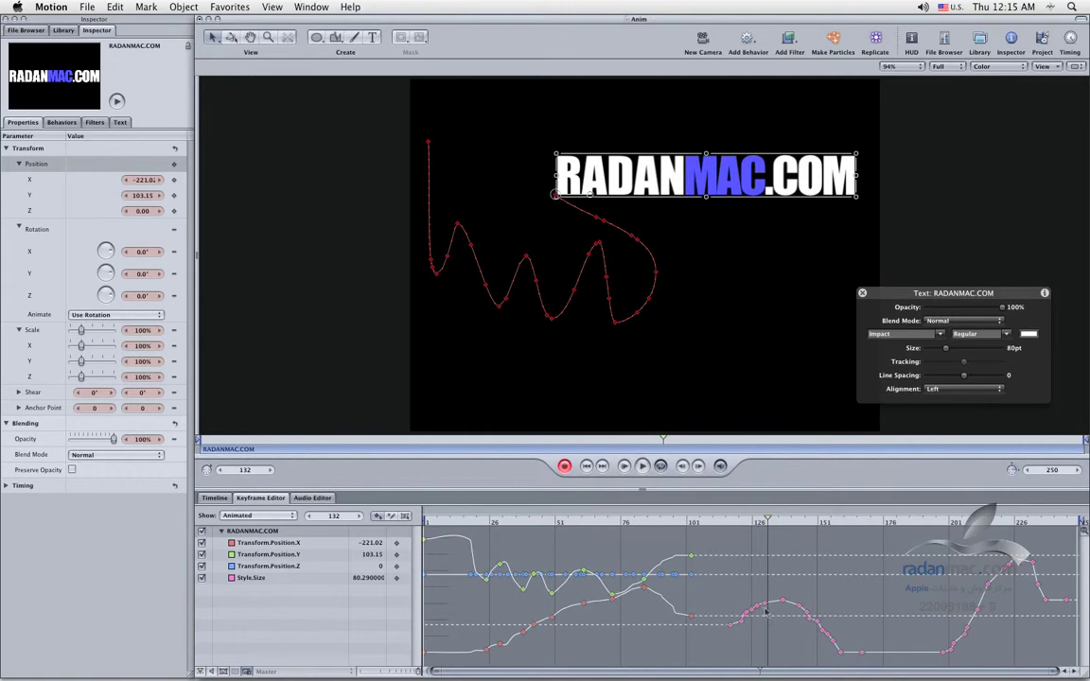
{"action": "double_click", "coordinate": [564, 466]}
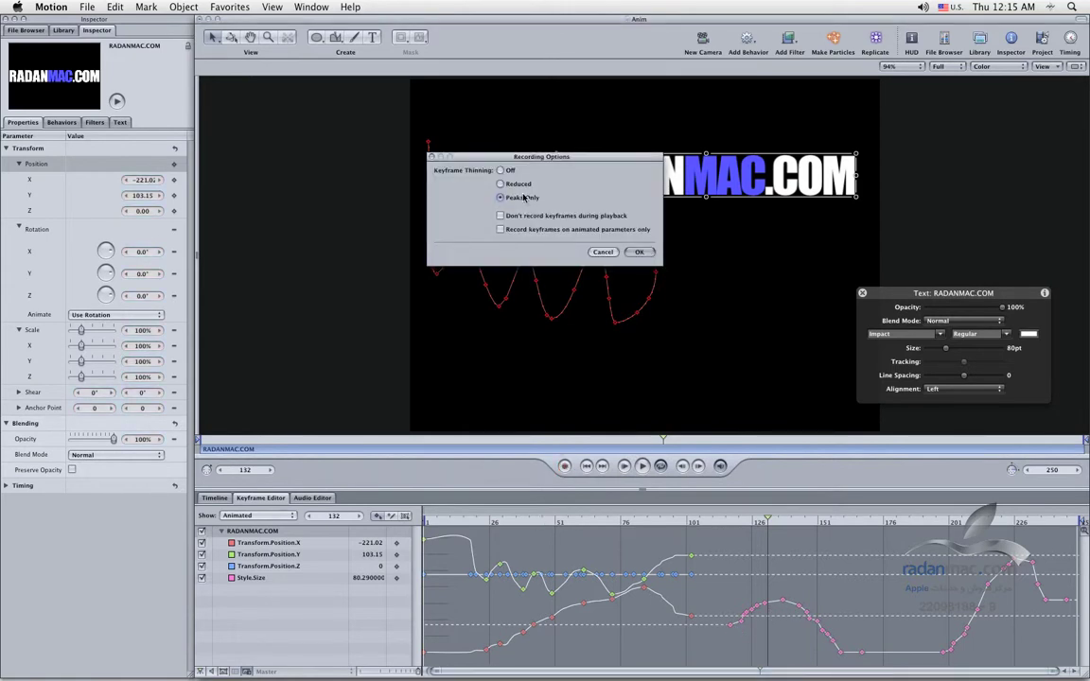
{"action": "left_click", "coordinate": [615, 252]}
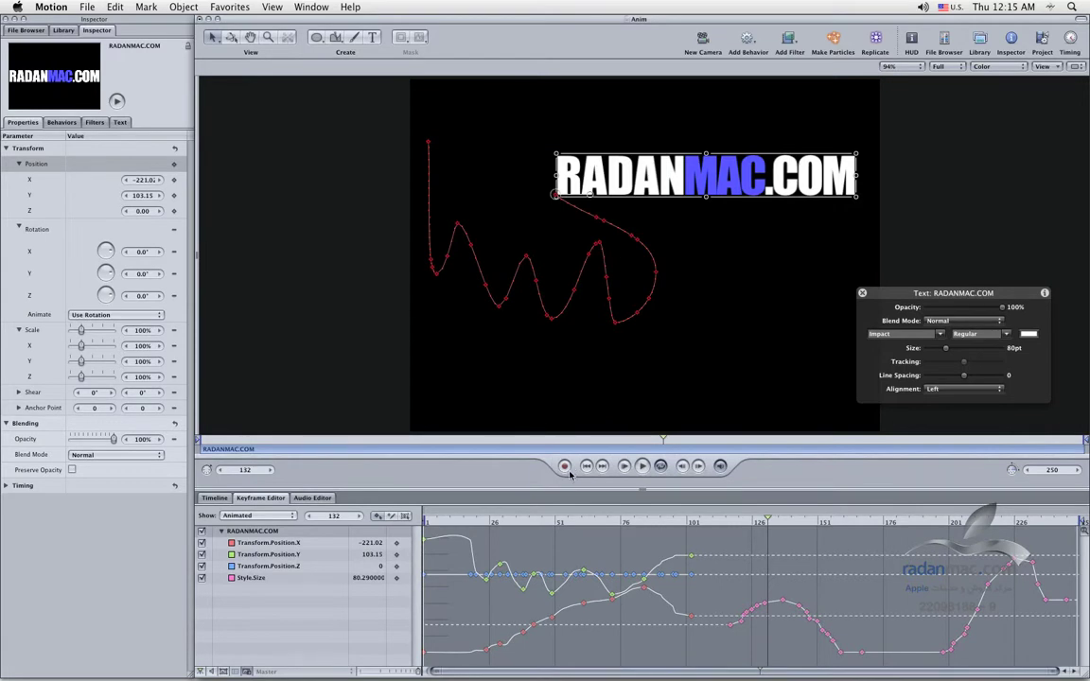